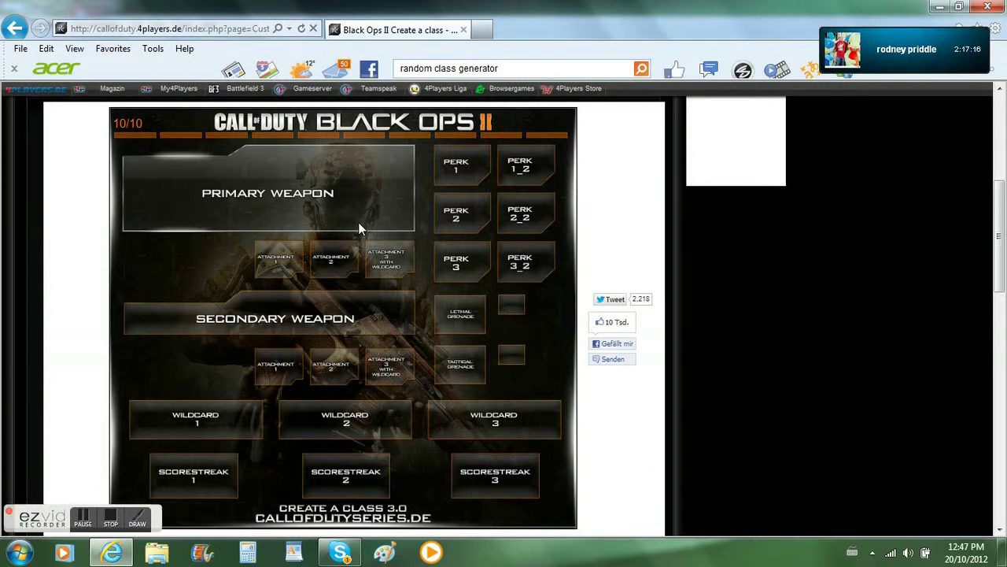
- Pick the PDW-57 from the SMGs list for the primary slot, leaving 9/10 points
scroll(358, 223, up, 1)
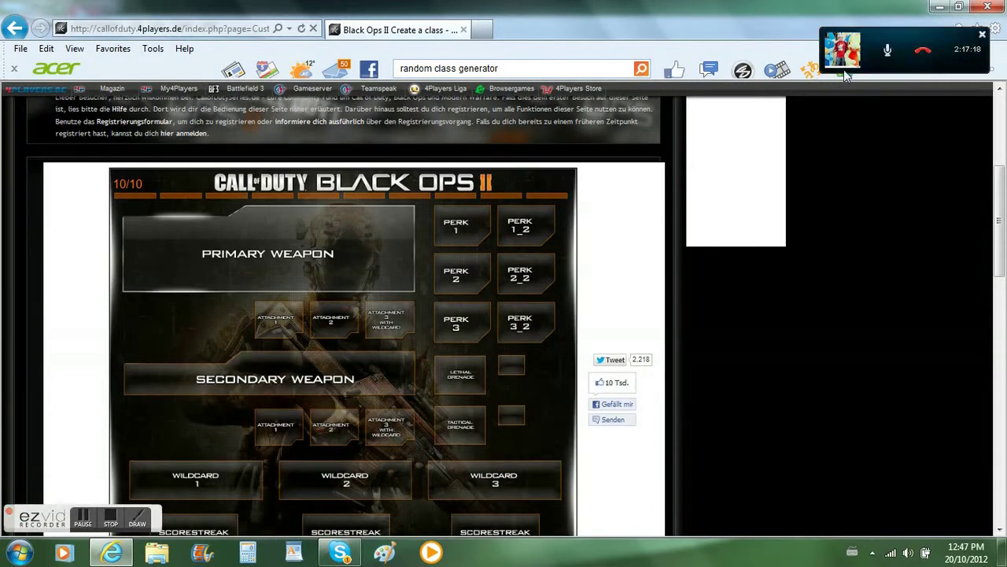
drag(1000, 175, 1004, 296)
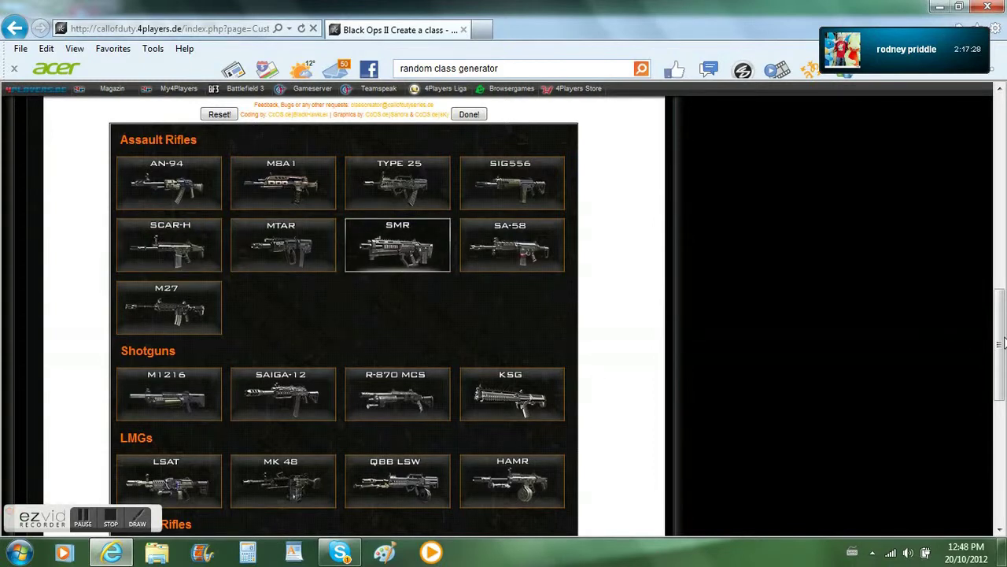
mouse_move(1004, 343)
mouse_down()
mouse_move(1005, 466)
mouse_move(1005, 455)
mouse_up()
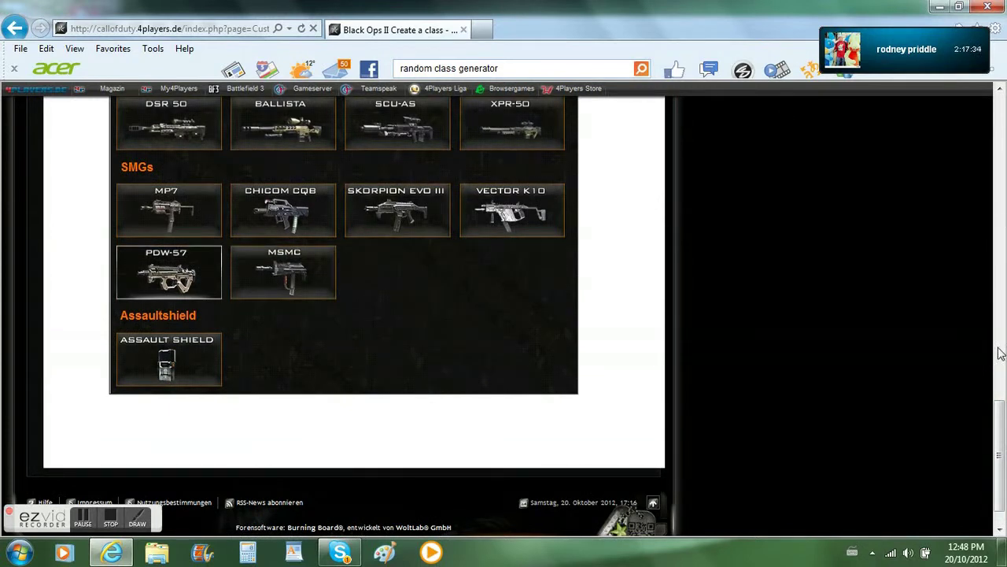
drag(1000, 429, 1004, 205)
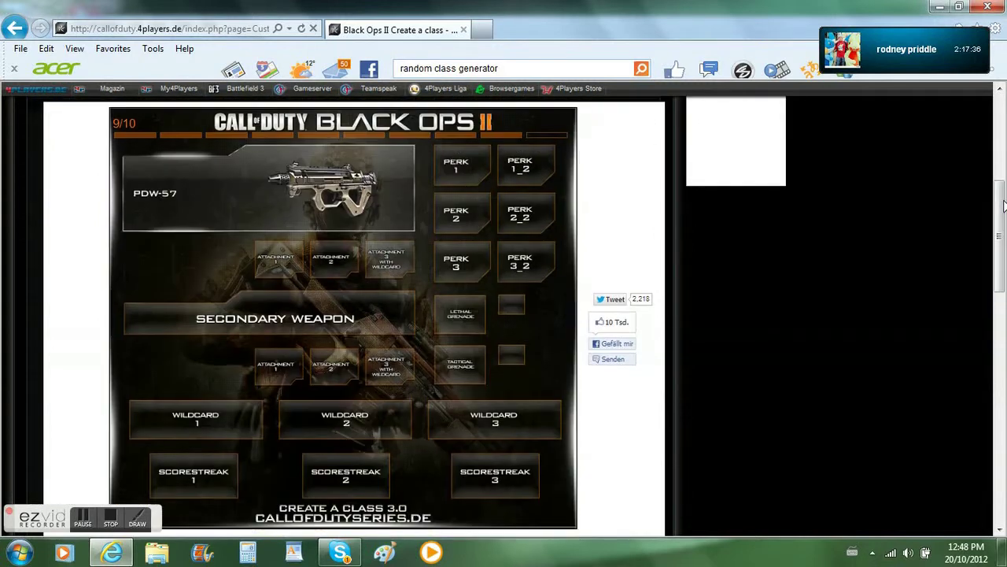
- Put Ghost in Perk 1 and Cold Blooded in Perk 2
scroll(784, 196, up, 1)
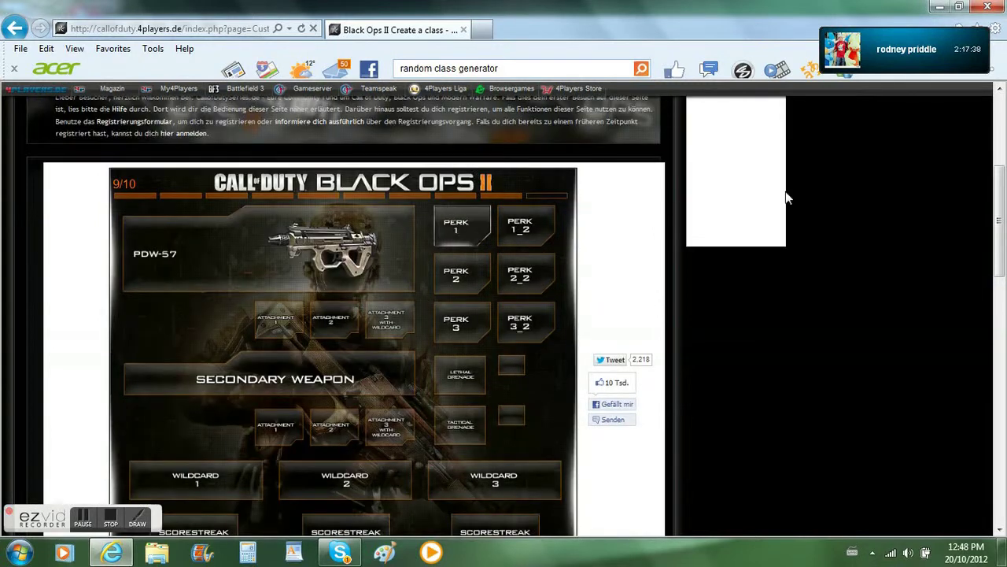
mouse_move(998, 221)
mouse_down()
mouse_move(1004, 354)
mouse_move(1003, 338)
mouse_up()
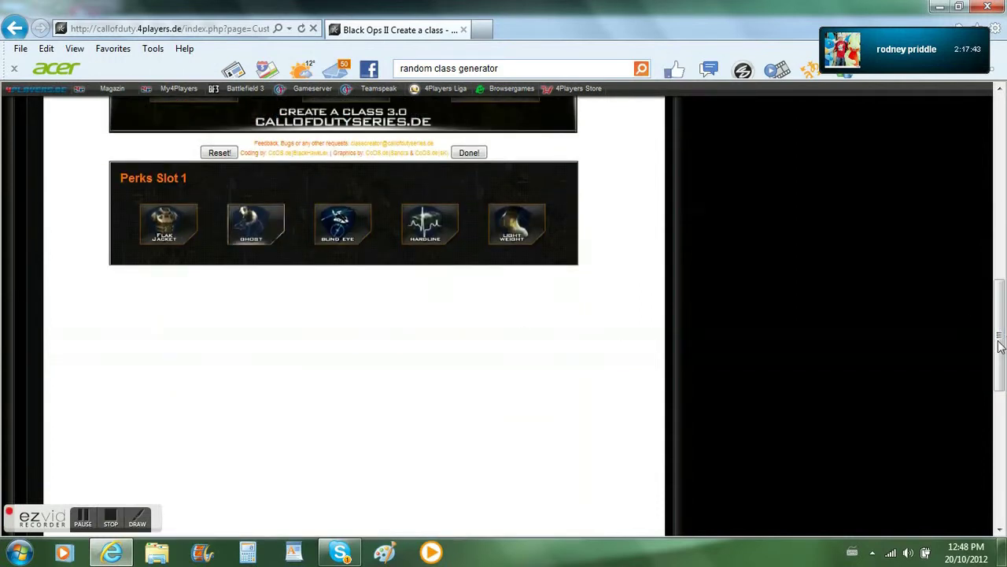
mouse_move(281, 211)
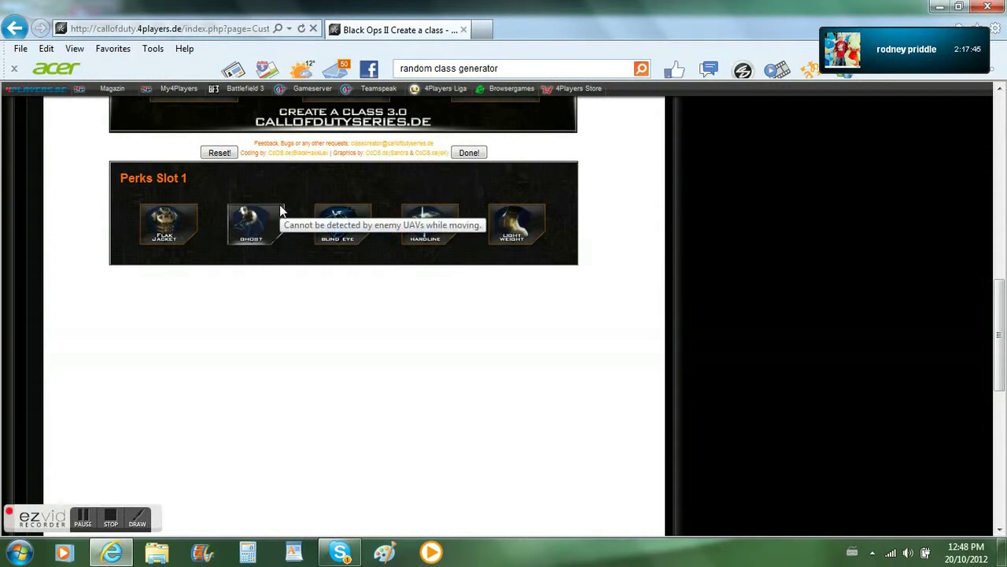
drag(998, 308, 1003, 117)
scroll(1001, 157, down, 4)
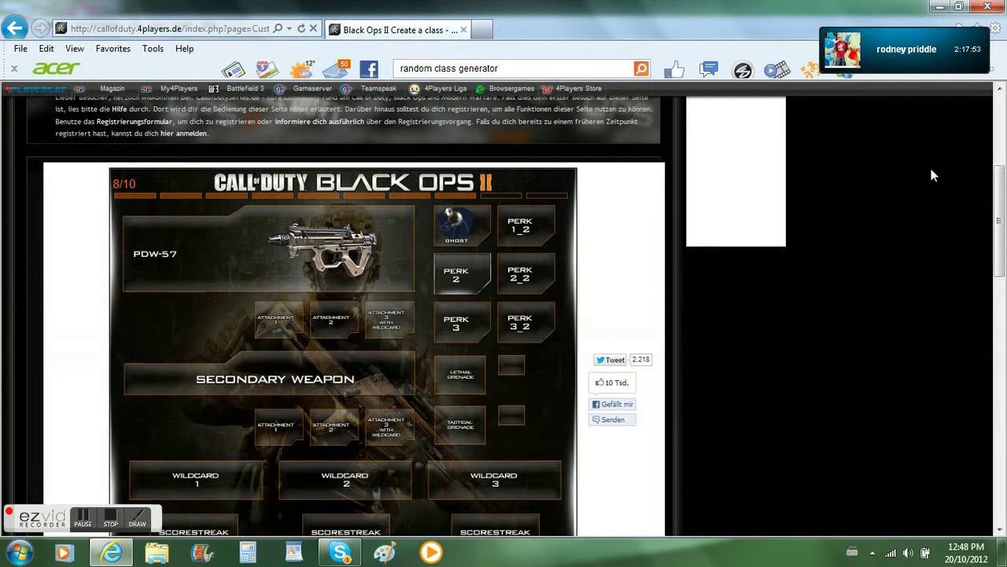
drag(1002, 203, 1003, 240)
scroll(1003, 240, down, 3)
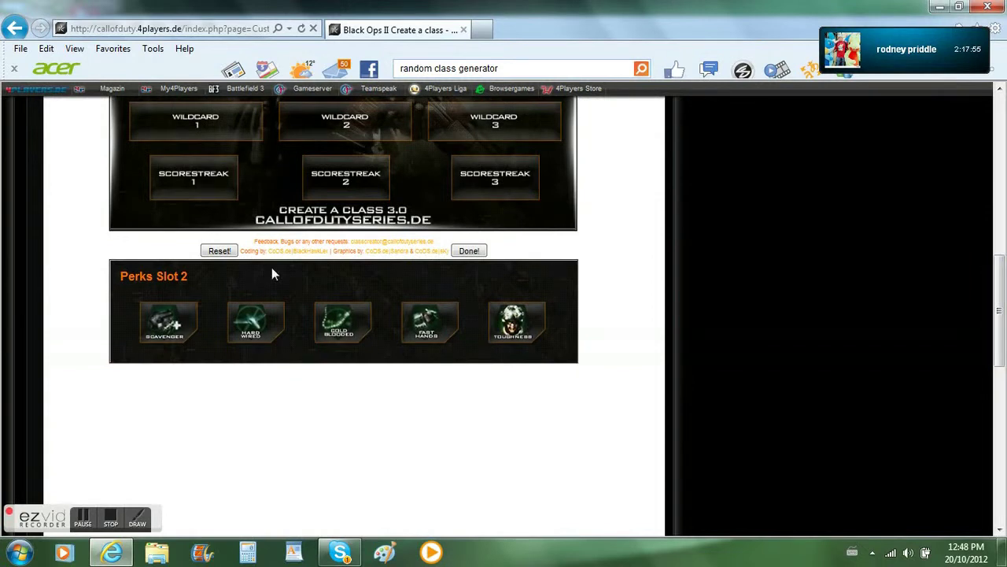
click(342, 321)
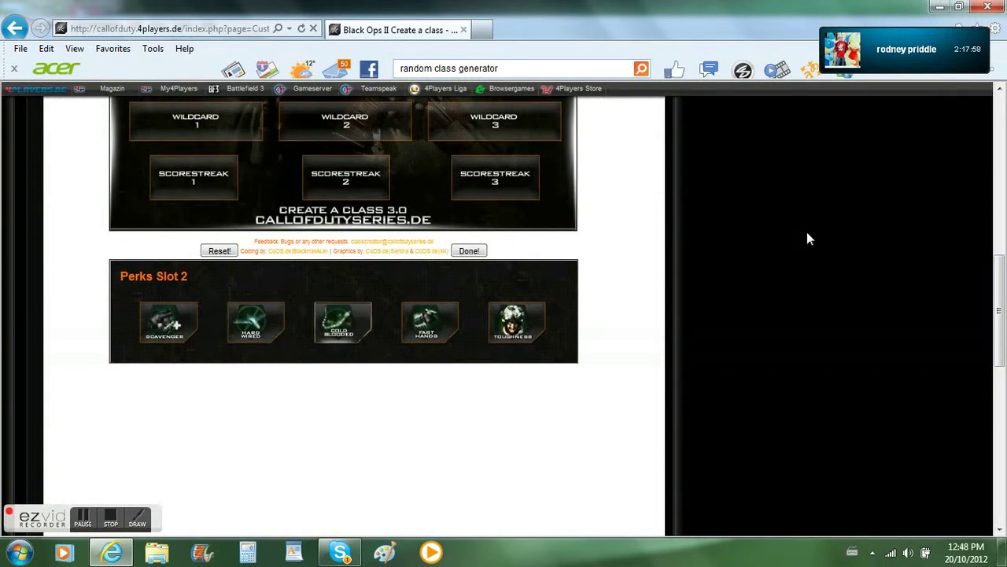
mouse_move(1004, 347)
mouse_down()
mouse_move(1004, 247)
mouse_move(1005, 268)
mouse_up()
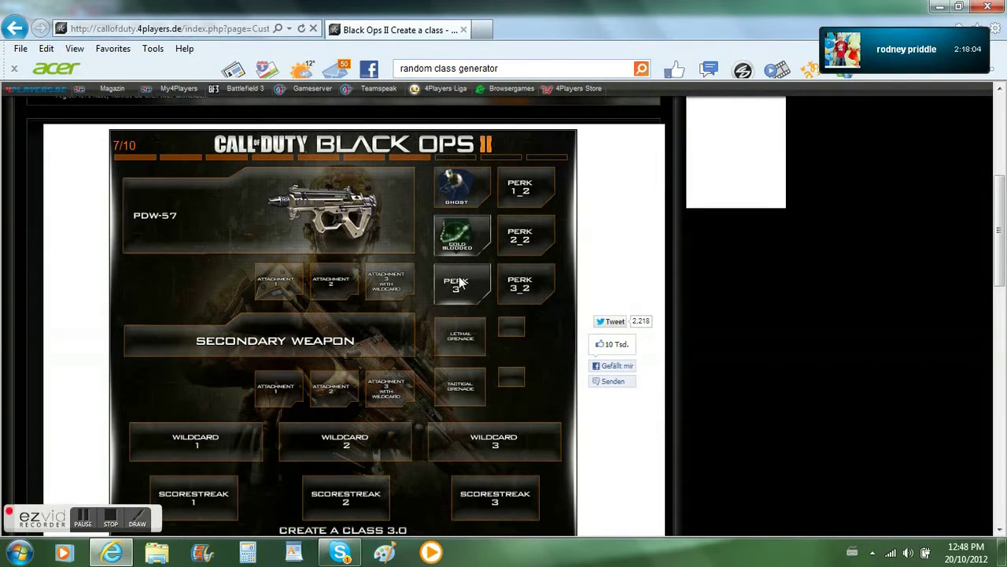
- Put Dead Silence in the Perk 3 slot
scroll(472, 282, up, 1)
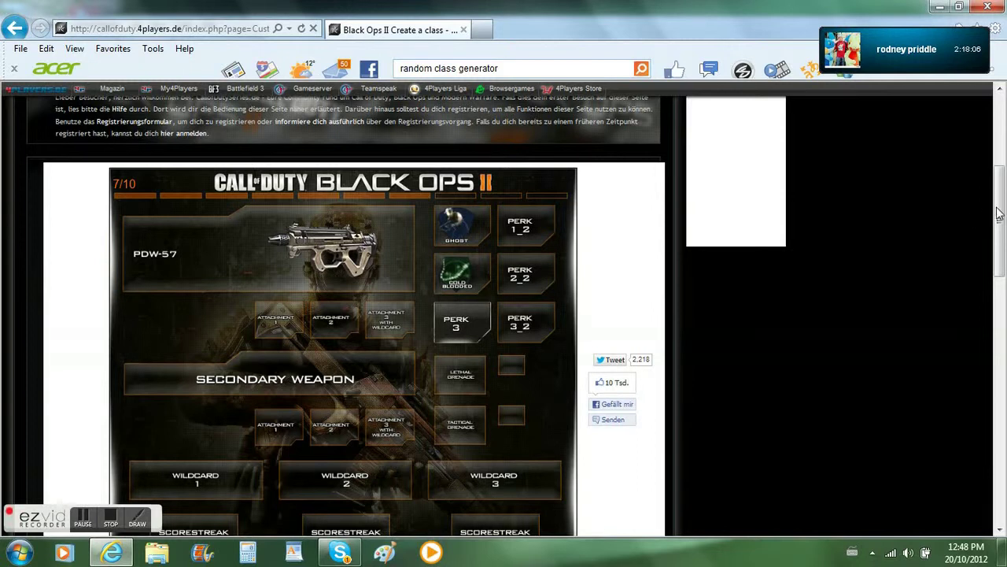
drag(999, 214, 1002, 238)
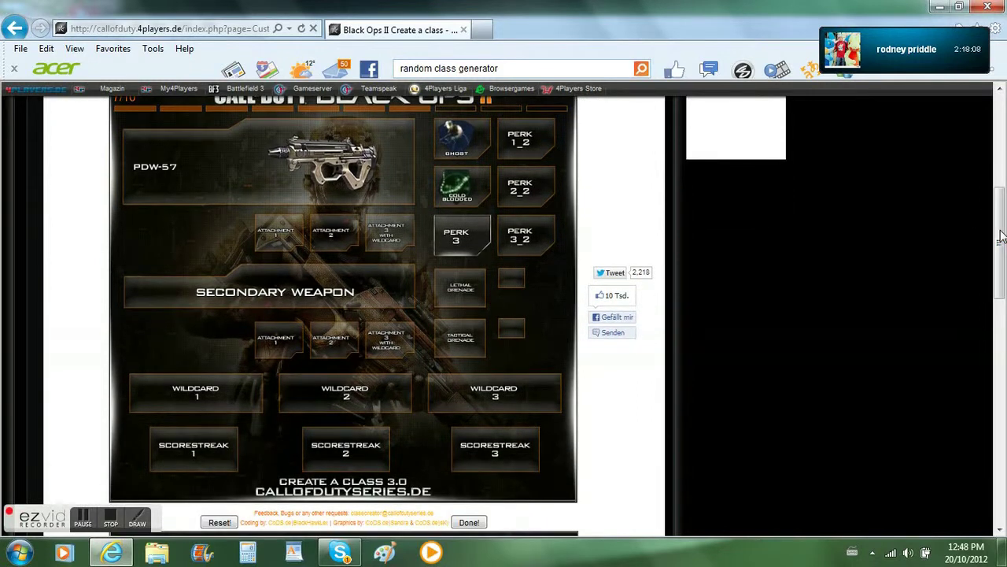
drag(1002, 237, 1002, 310)
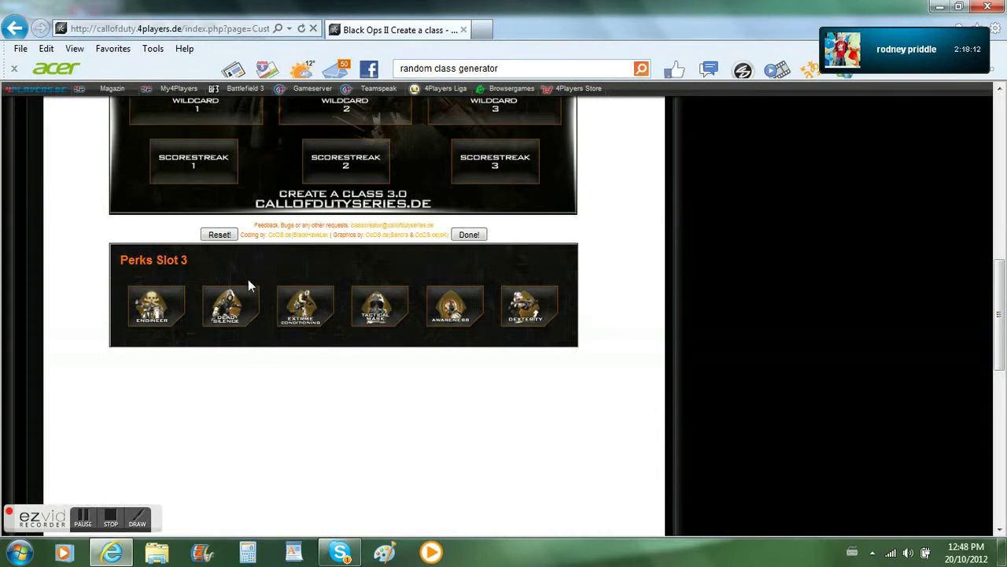
click(230, 305)
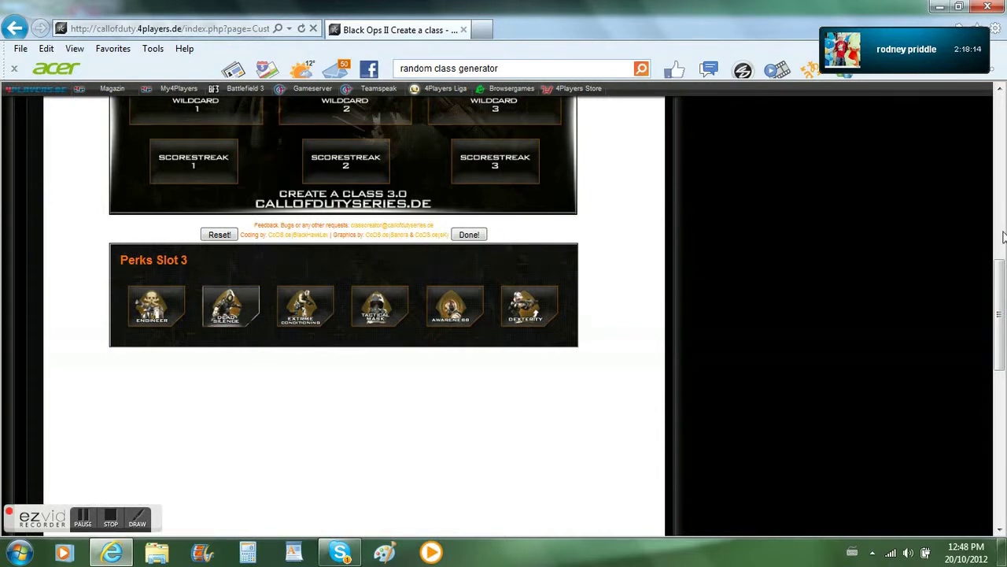
drag(1000, 287, 1001, 192)
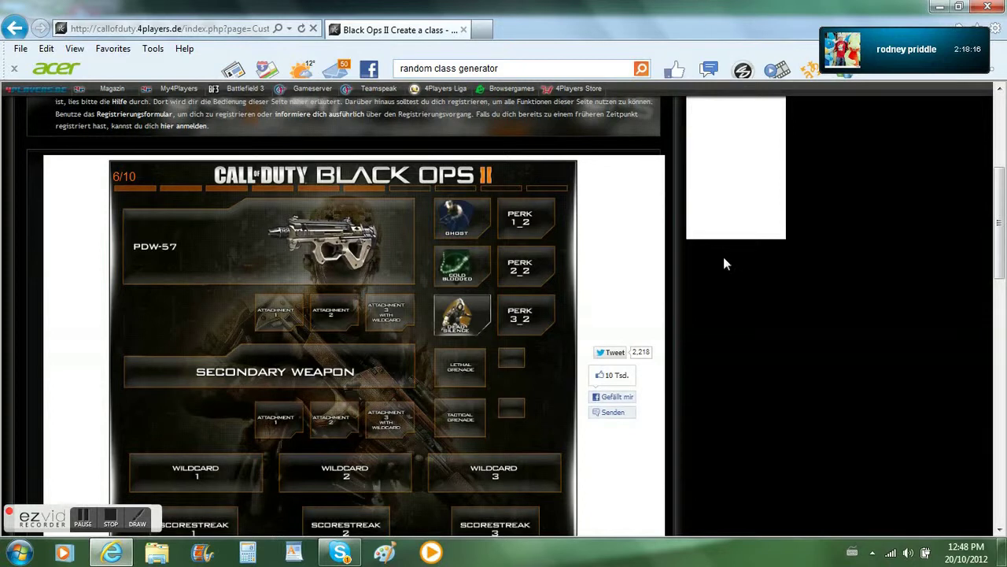
- Take the Perk 2 Greed wildcard in Wildcard 1
click(203, 492)
drag(1001, 252, 1004, 354)
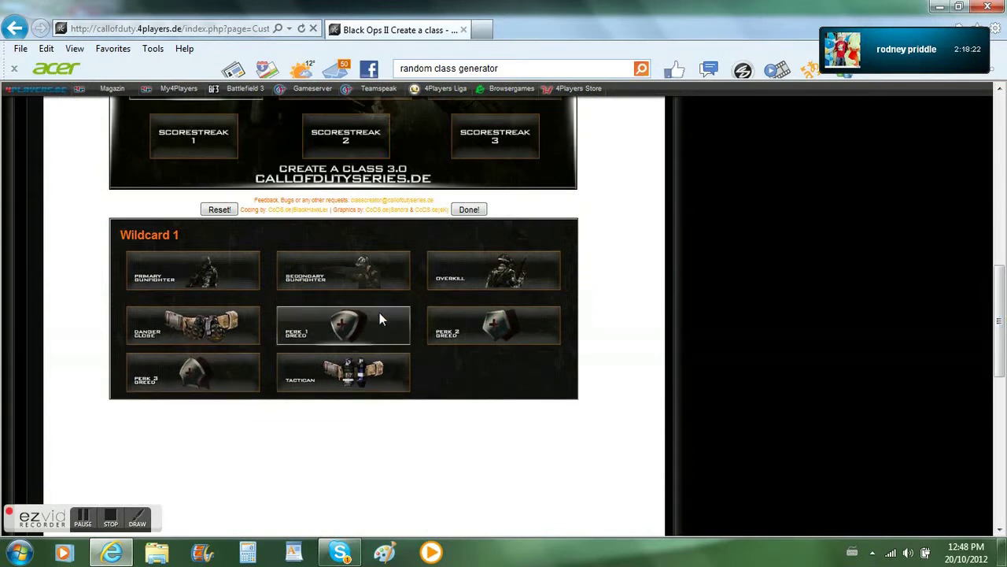
click(494, 323)
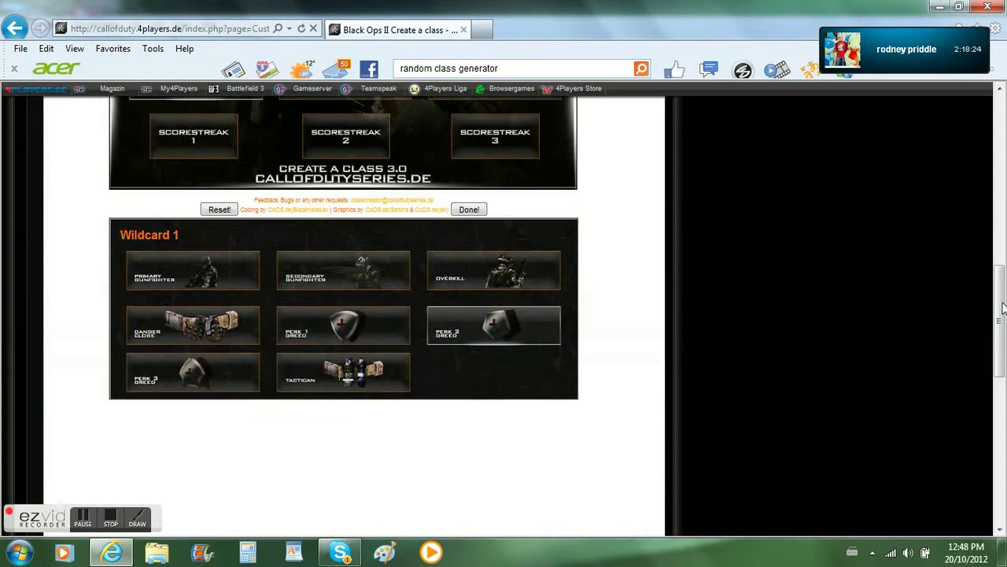
drag(1003, 307, 1003, 224)
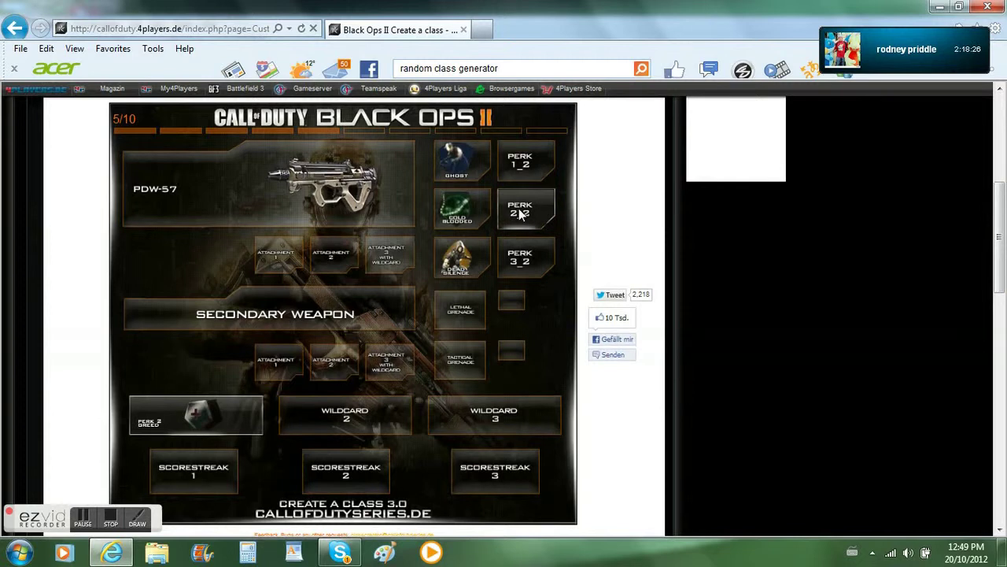
scroll(518, 211, up, 1)
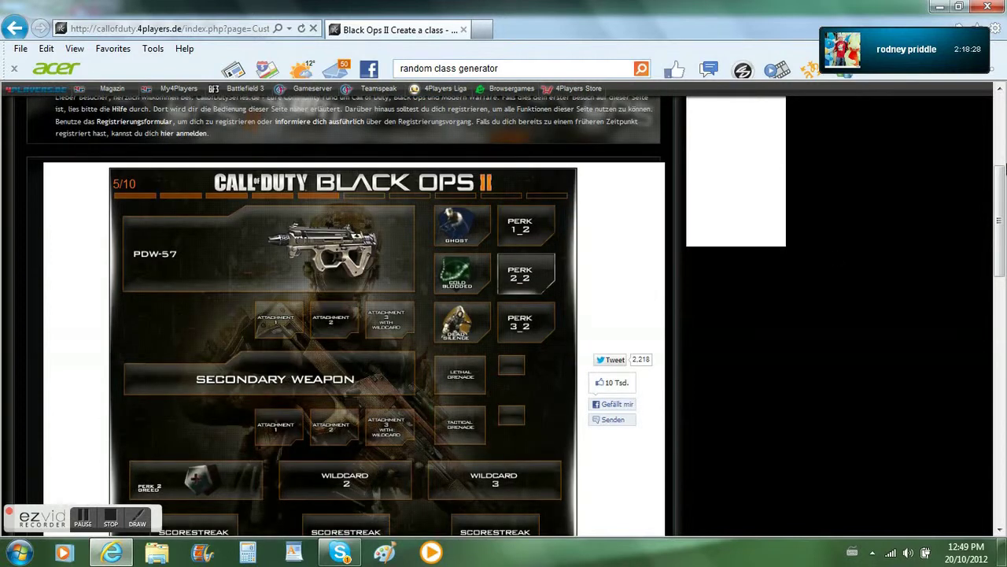
- Choose Hard Wired for the extra Perk 2 slot and fit a Suppressor to the PDW-57
click(525, 273)
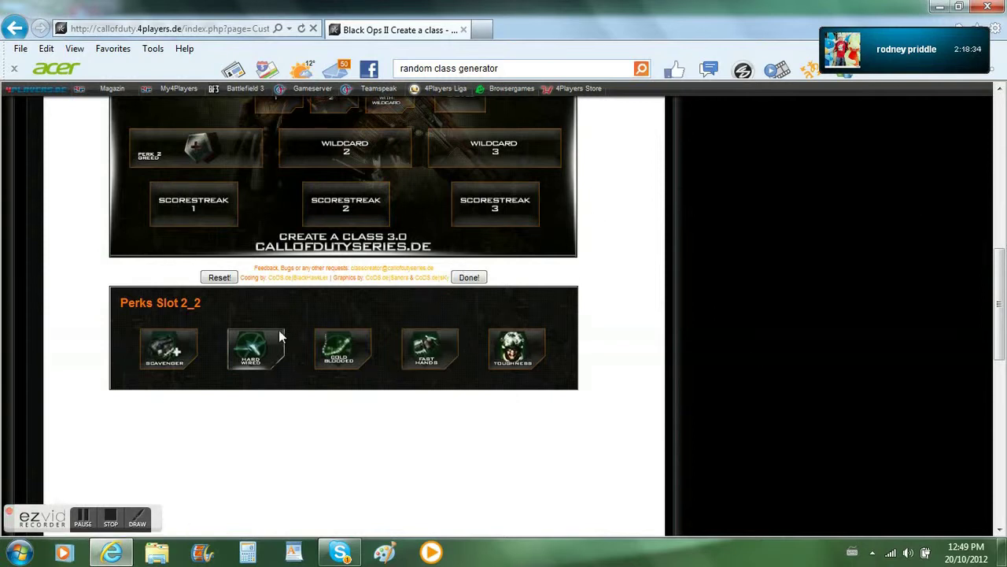
mouse_move(279, 330)
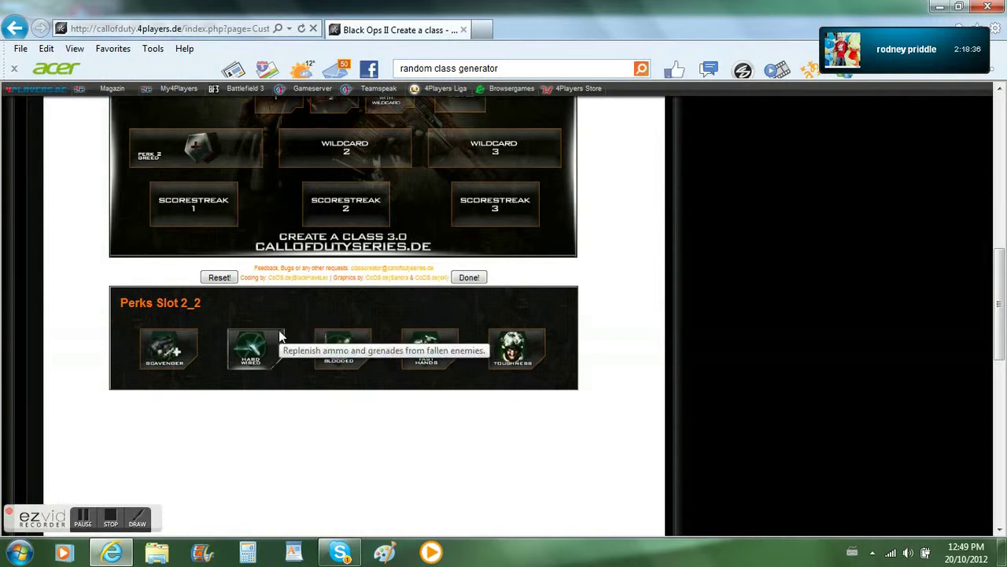
mouse_move(196, 334)
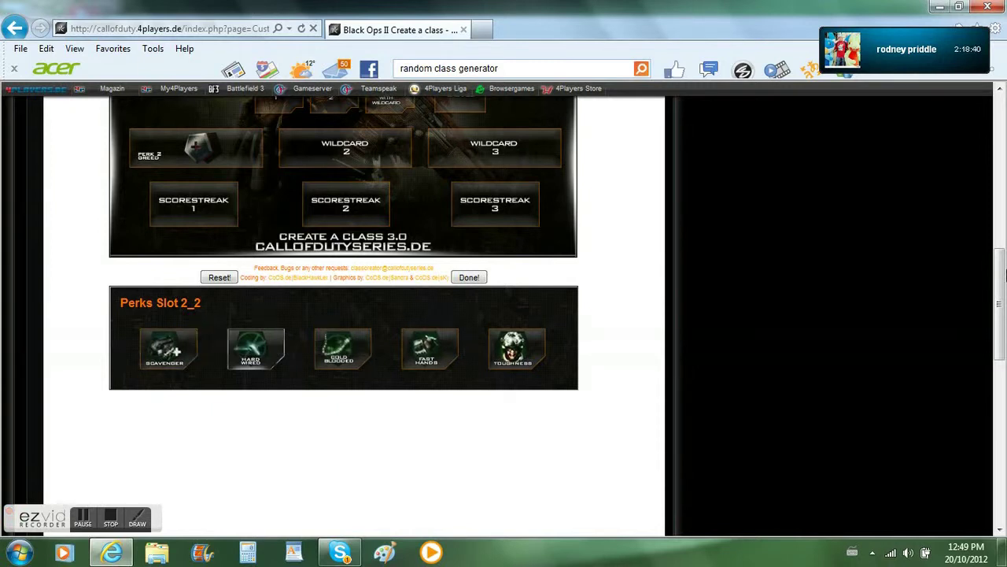
drag(1005, 273, 1005, 203)
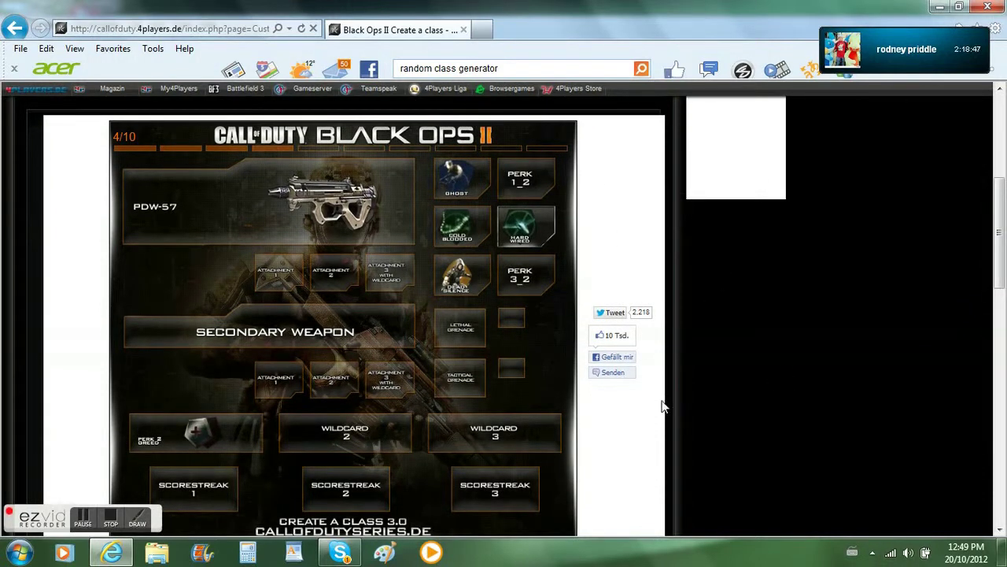
click(285, 273)
mouse_move(1005, 177)
mouse_down()
mouse_move(1001, 259)
mouse_move(1005, 204)
mouse_up()
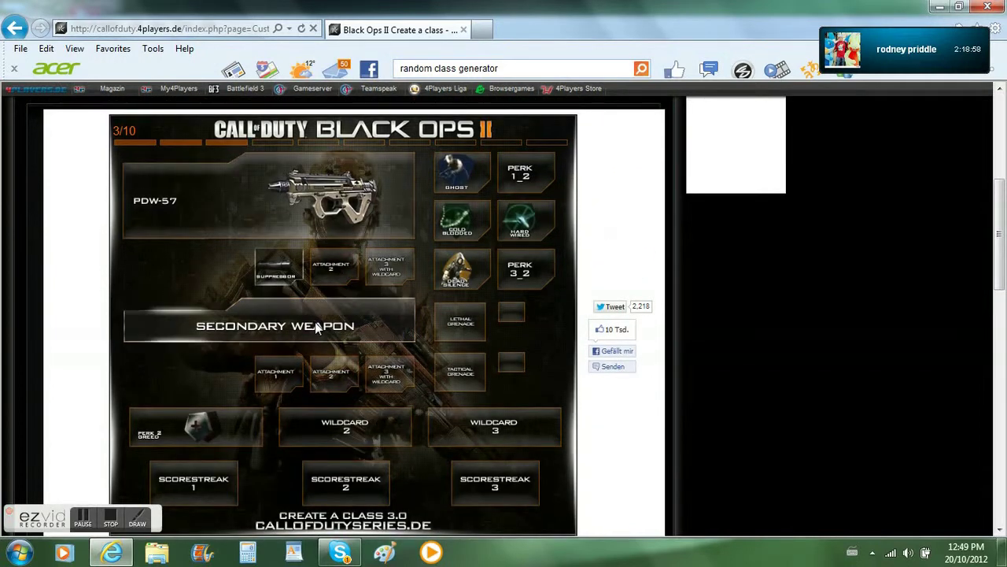
- Make the KAP-40 the secondary weapon with a Suppressor as its first attachment
scroll(315, 329, up, 1)
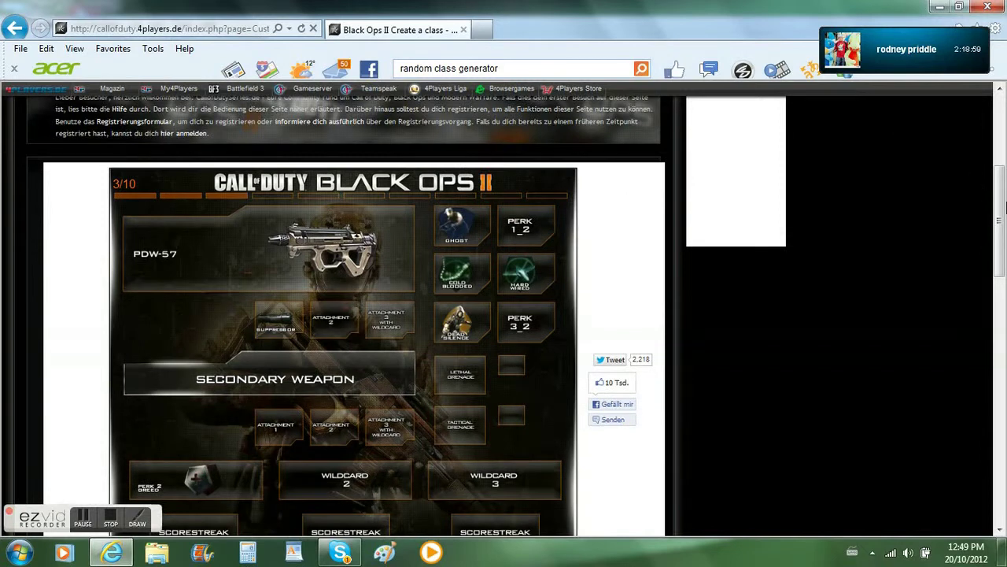
drag(1004, 205, 1003, 313)
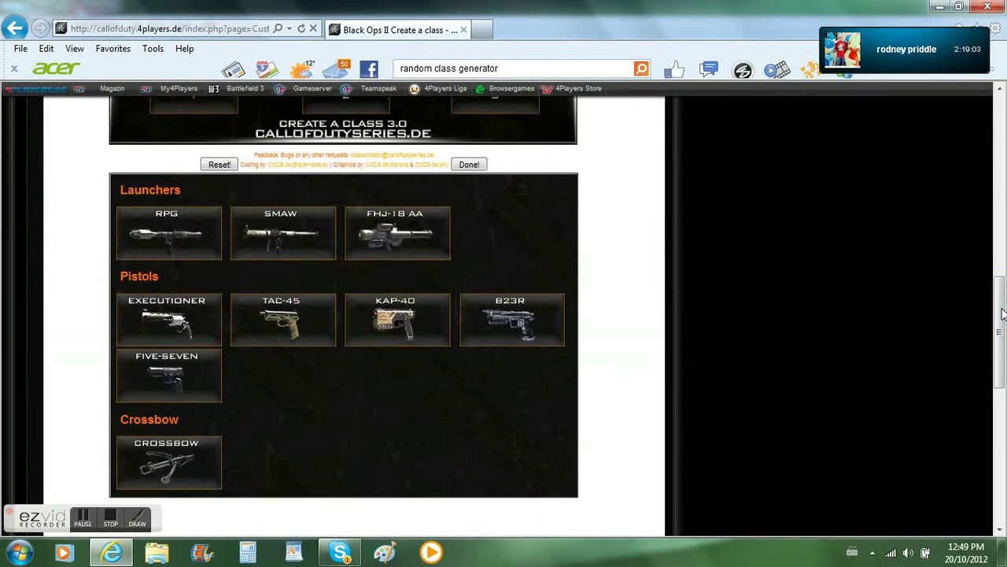
click(366, 320)
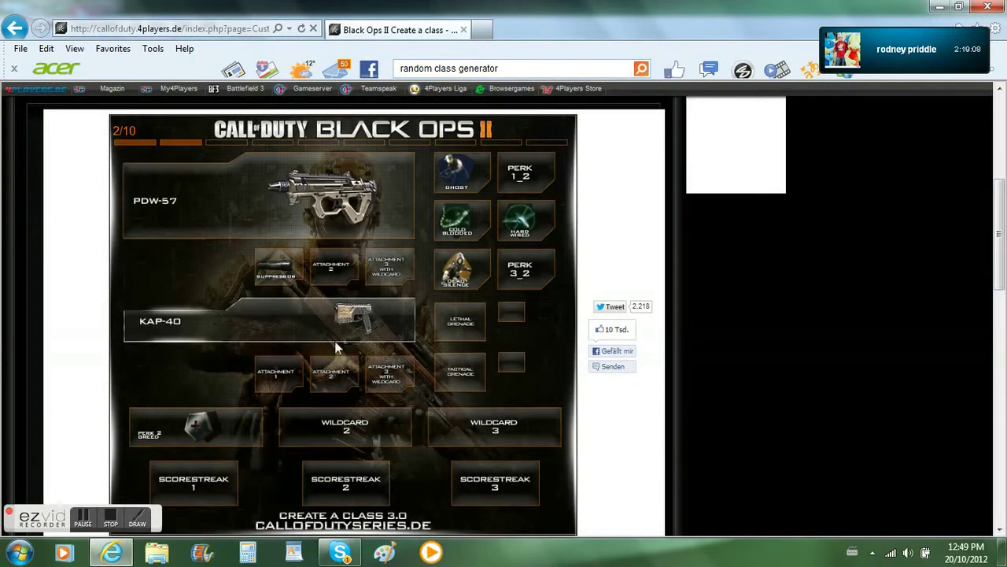
click(299, 368)
drag(998, 227, 998, 305)
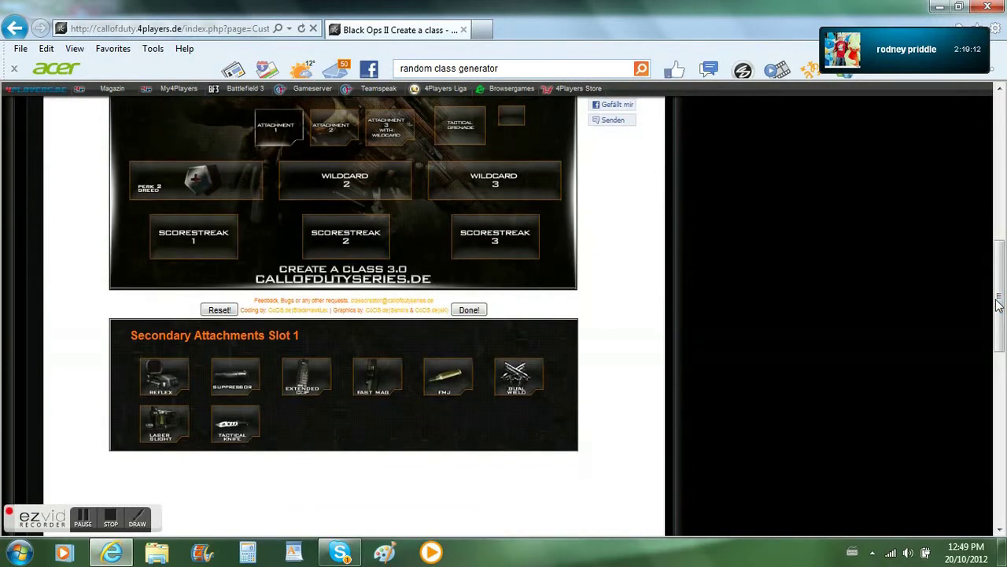
click(540, 384)
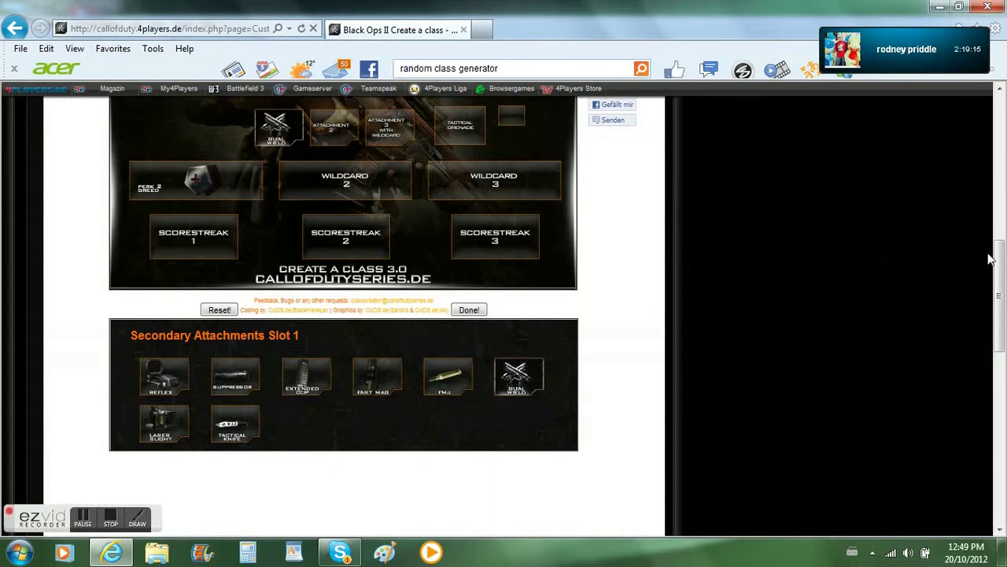
click(236, 373)
drag(1005, 322, 1005, 256)
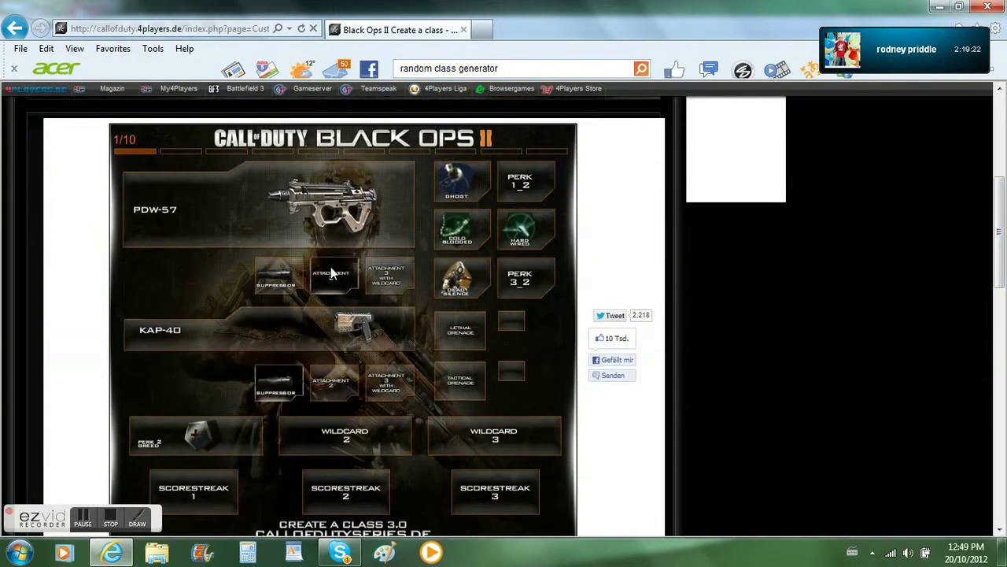
scroll(724, 228, up, 1)
mouse_move(999, 221)
mouse_down()
mouse_move(989, 329)
mouse_move(559, 249)
mouse_up()
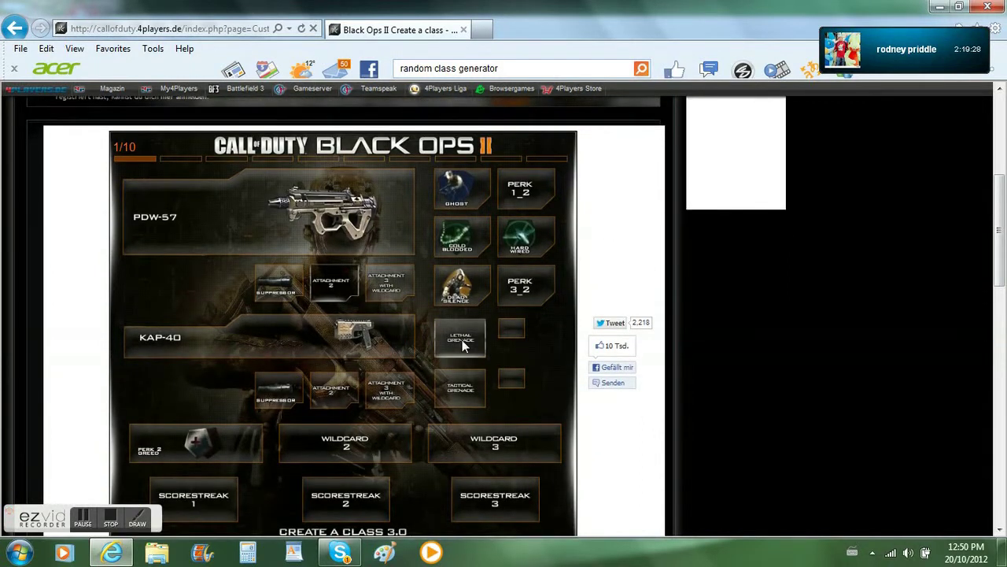
- Select Shock Charge as the tactical grenade, bringing the counter to 0/10
scroll(464, 344, up, 1)
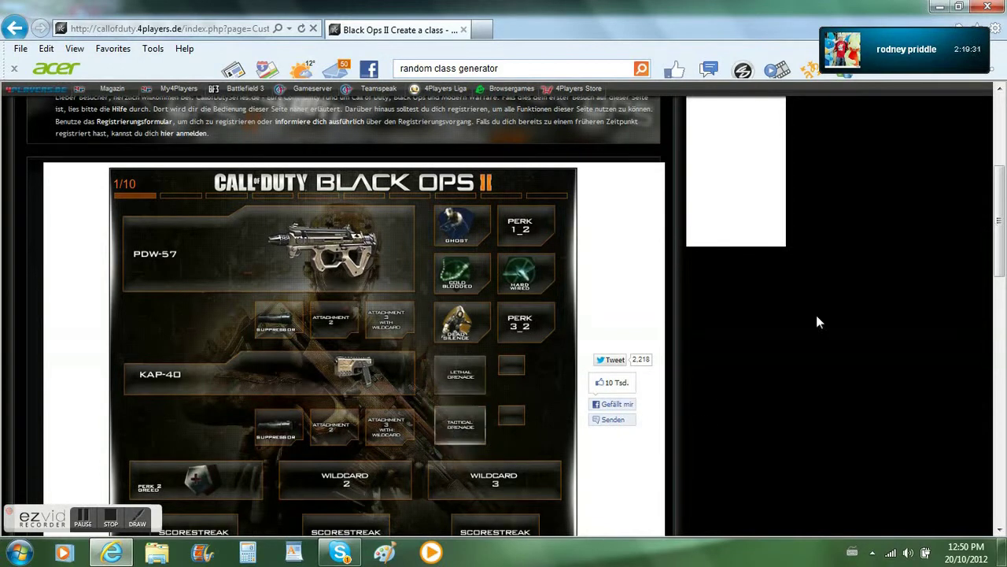
click(460, 425)
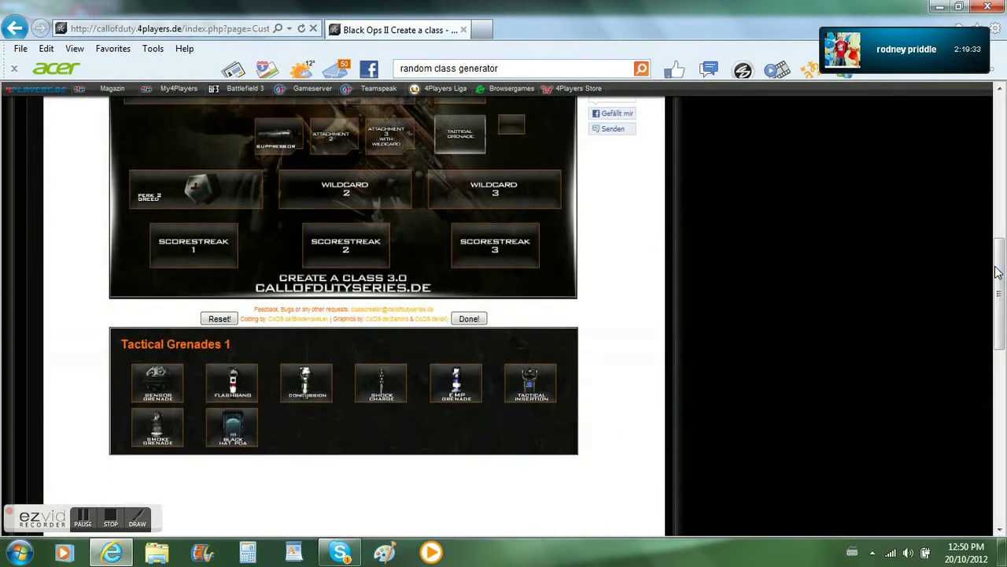
click(400, 379)
drag(1001, 335, 1003, 289)
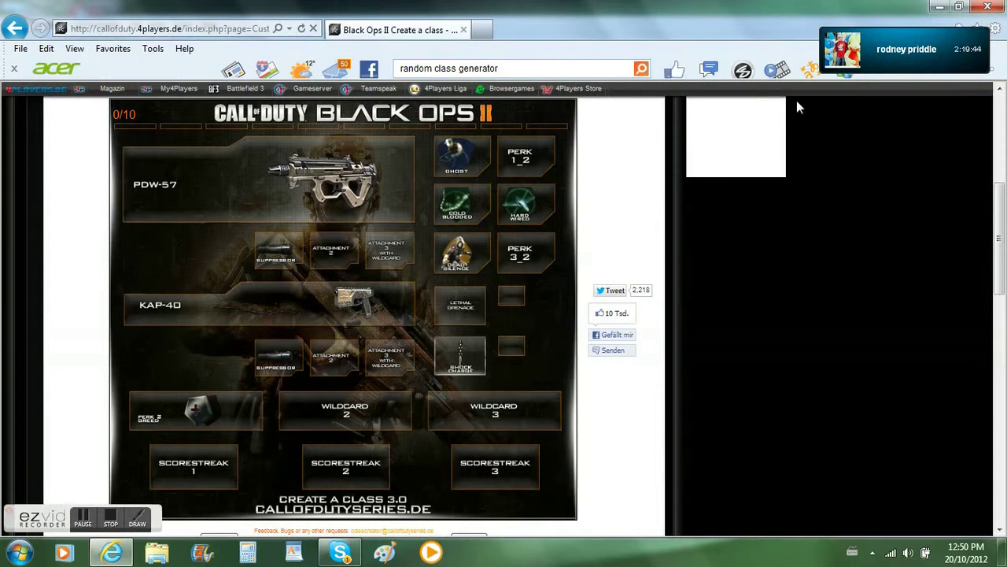
mouse_move(112, 89)
click(223, 483)
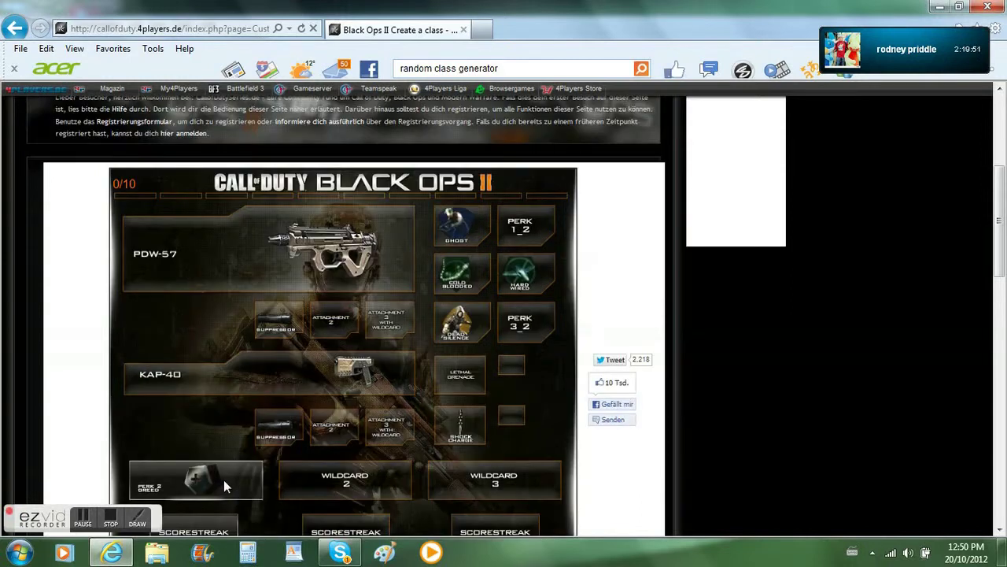
- Assign UAV, Counter-UAV and Dragonfire to Scorestreaks 1, 2 and 3
drag(1001, 244, 1004, 346)
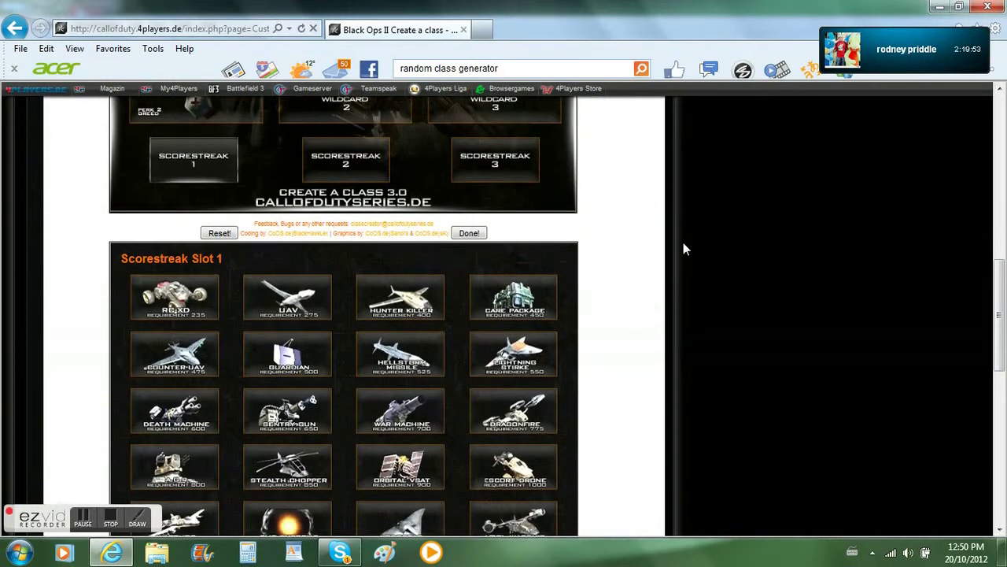
click(322, 290)
scroll(512, 167, up, 5)
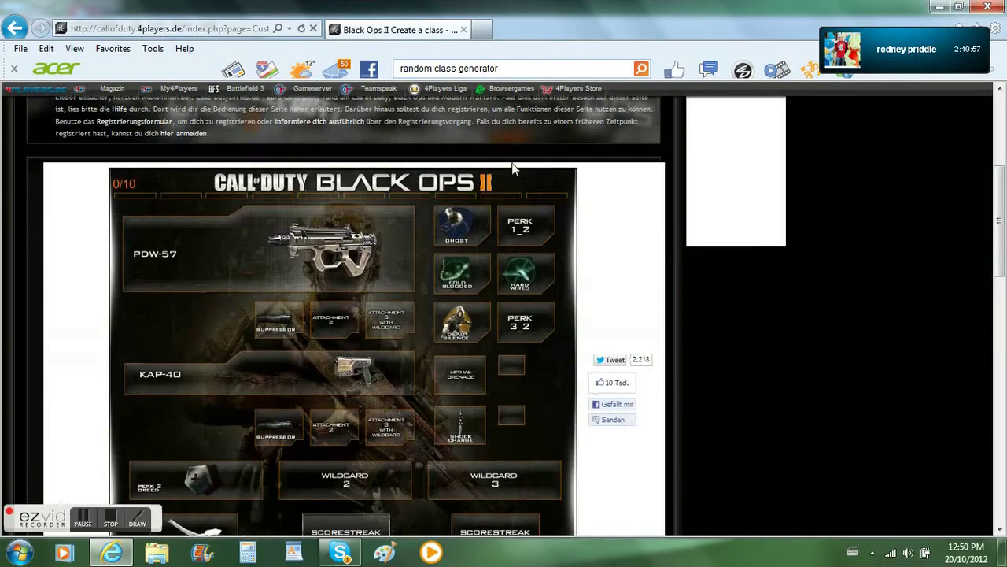
drag(1004, 219, 1000, 340)
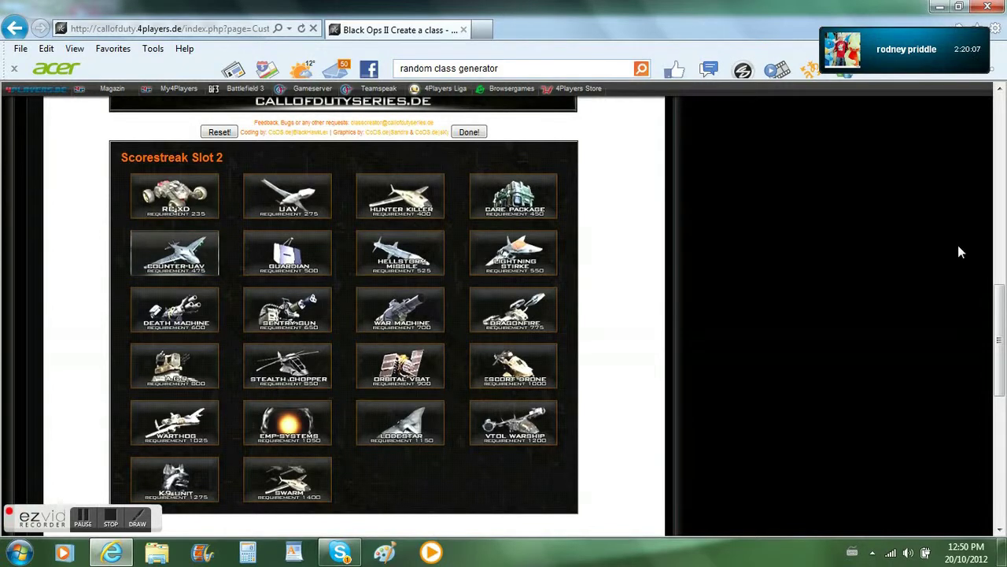
mouse_move(1001, 323)
mouse_down()
mouse_move(1001, 225)
mouse_move(992, 350)
mouse_up()
scroll(503, 419, up, 2)
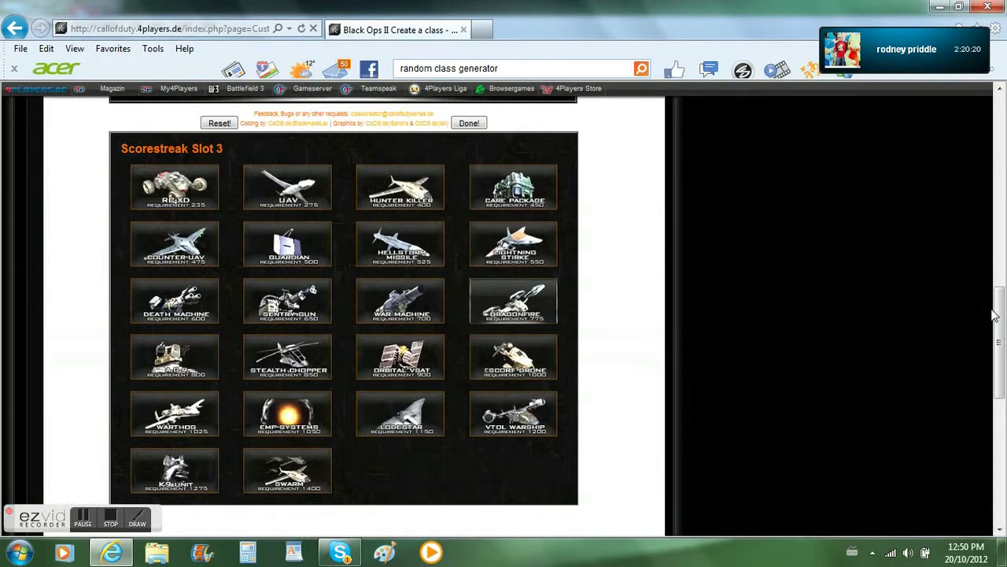
drag(993, 315, 1003, 225)
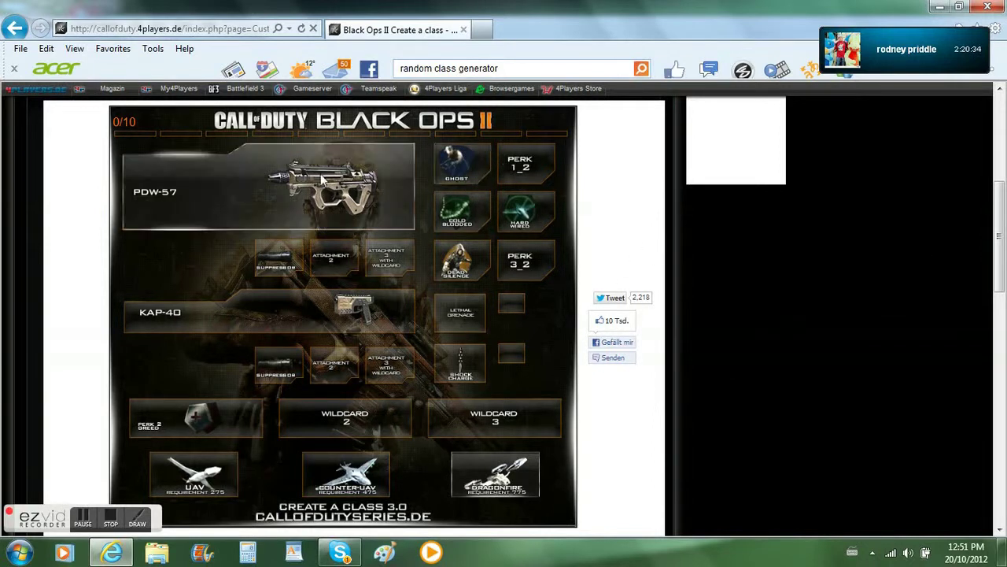
- Swap the PDW-57 primary for the MP7 from the SMGs list
scroll(486, 164, up, 1)
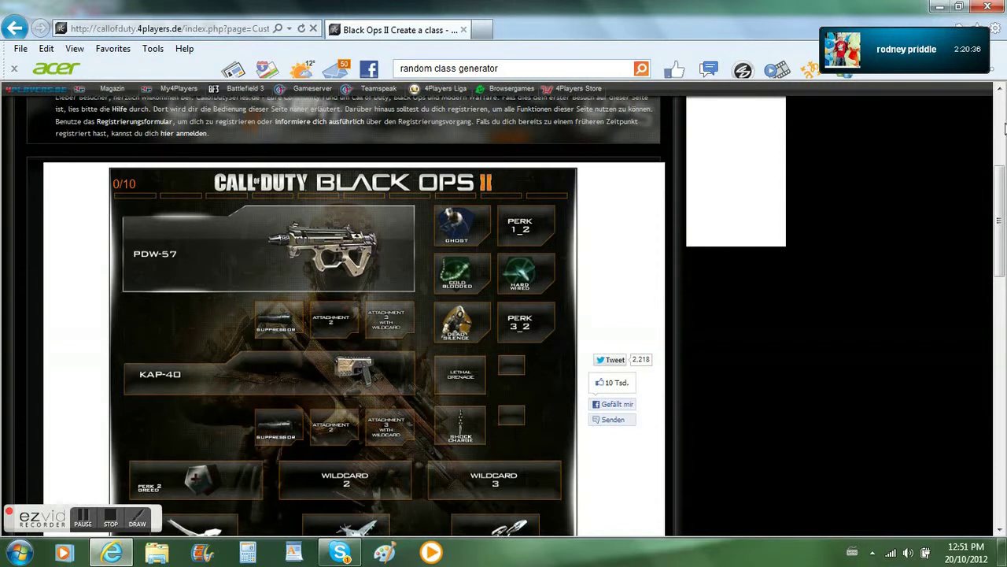
drag(1003, 193, 992, 400)
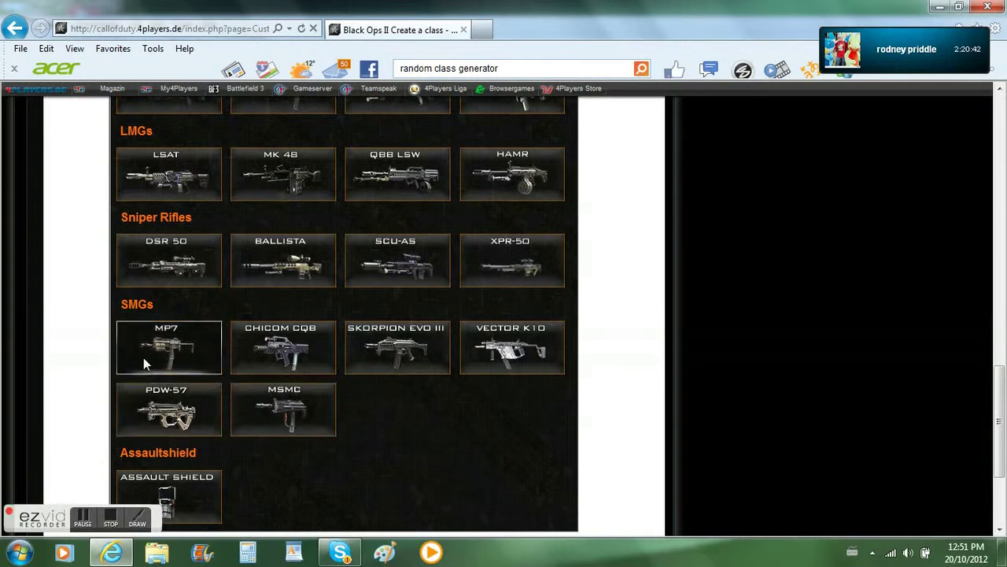
drag(998, 422, 1000, 244)
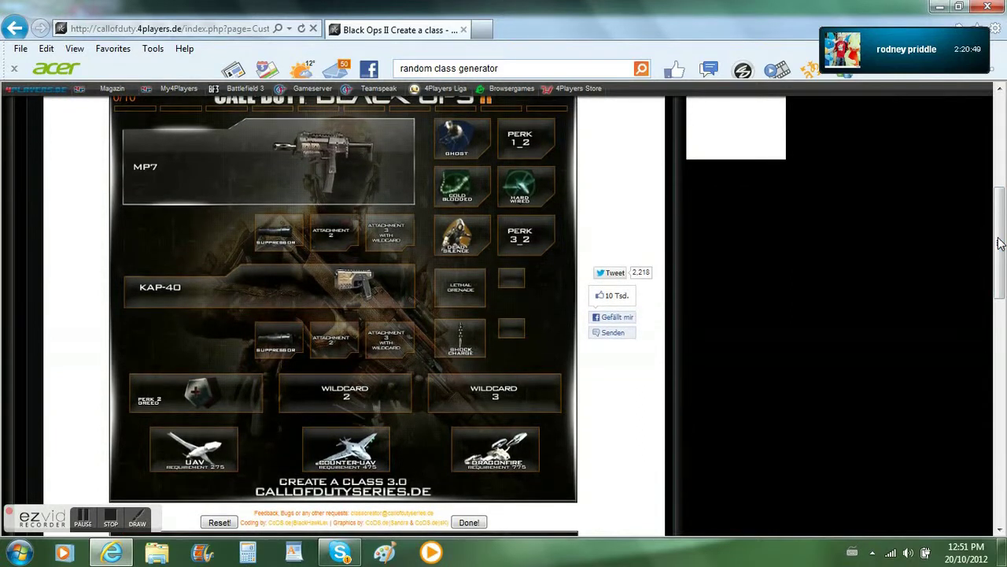